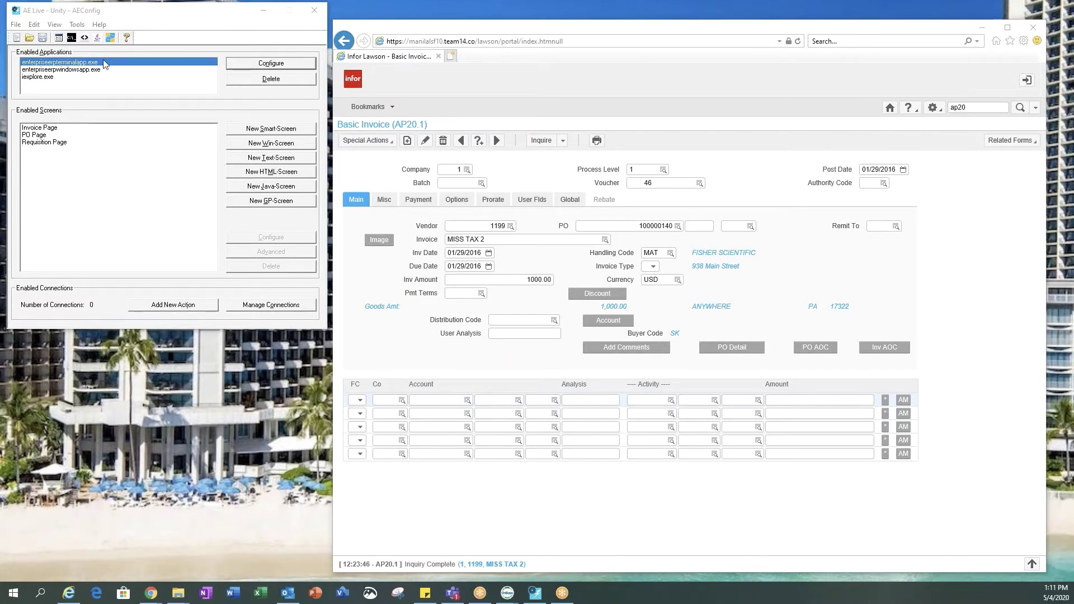
pyautogui.click(246, 65)
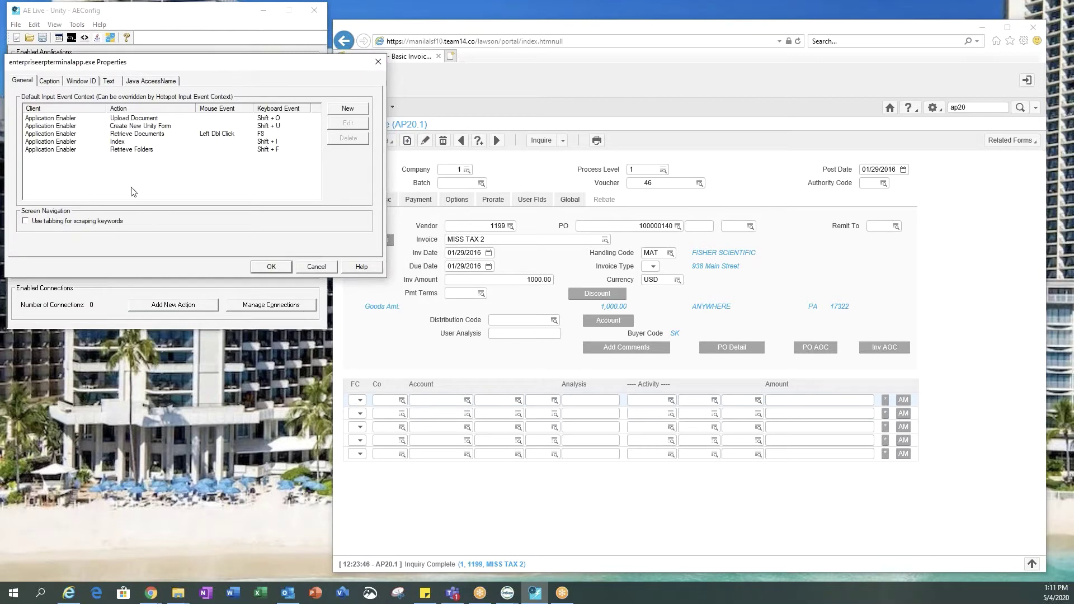
pyautogui.click(117, 142)
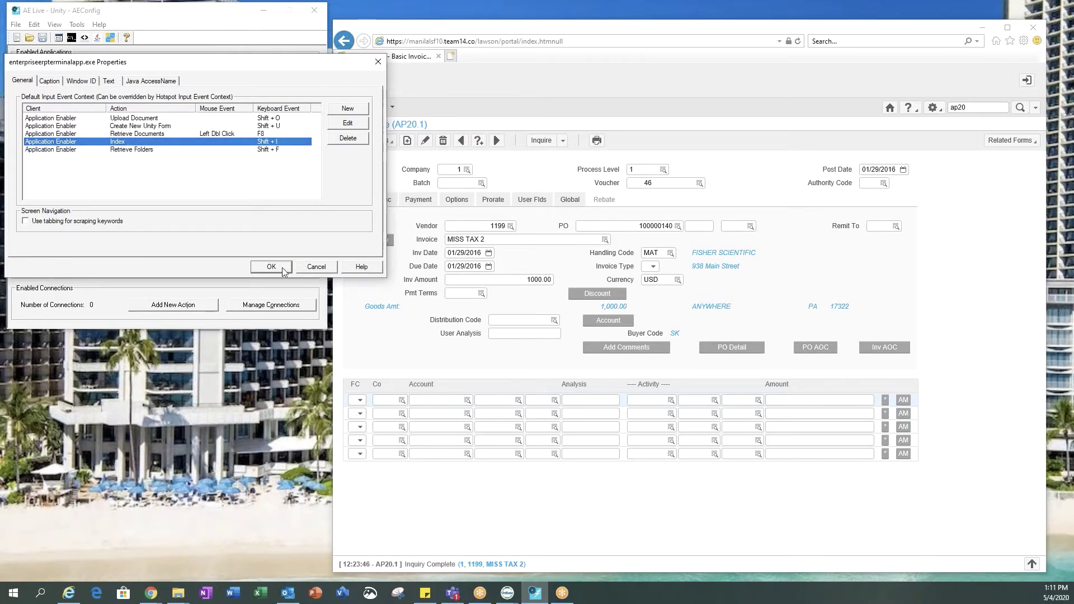
pyautogui.click(339, 110)
pyautogui.click(254, 119)
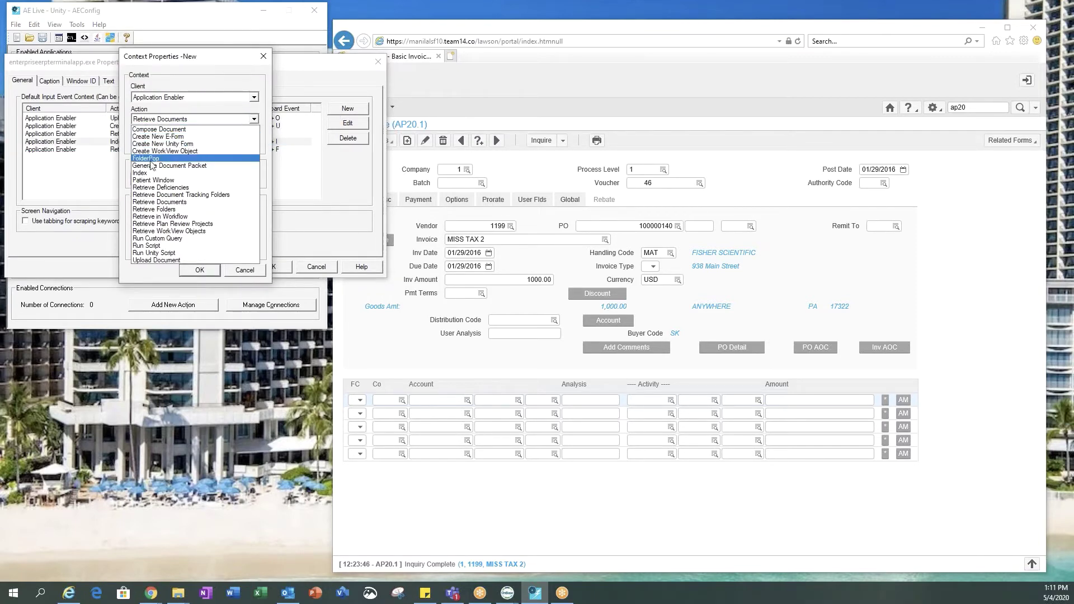
pyautogui.click(167, 173)
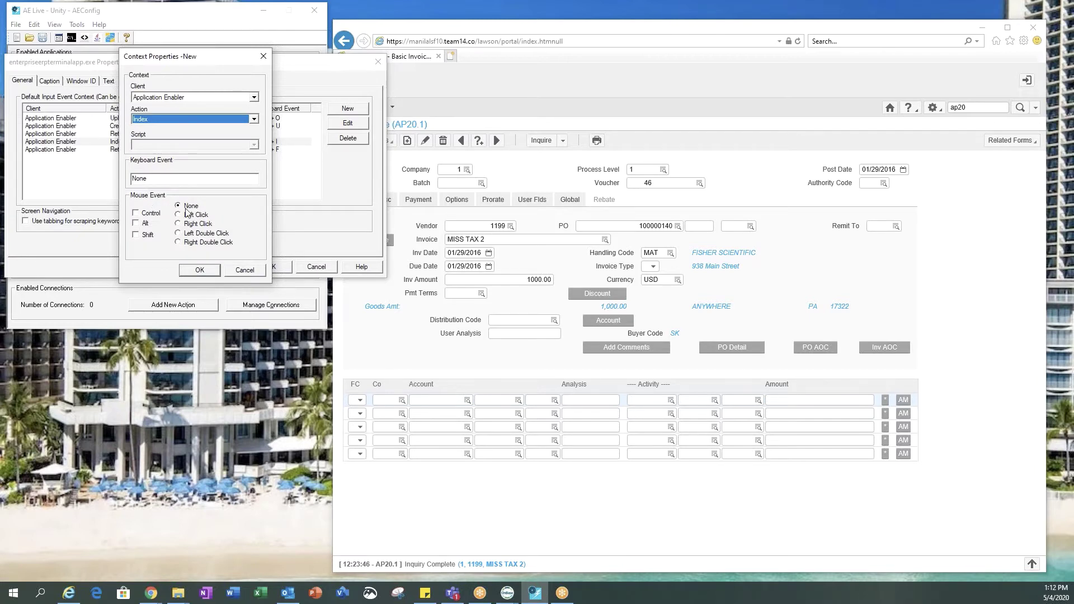
pyautogui.click(237, 273)
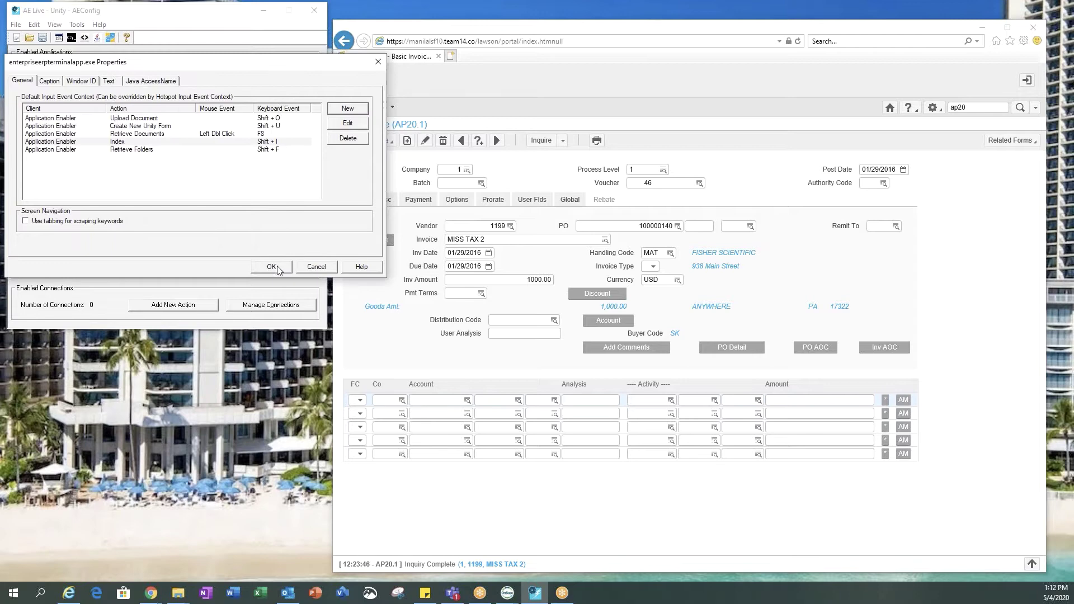
# - Close the application properties and capture the open invoice page as a new HTML screen
pyautogui.click(272, 267)
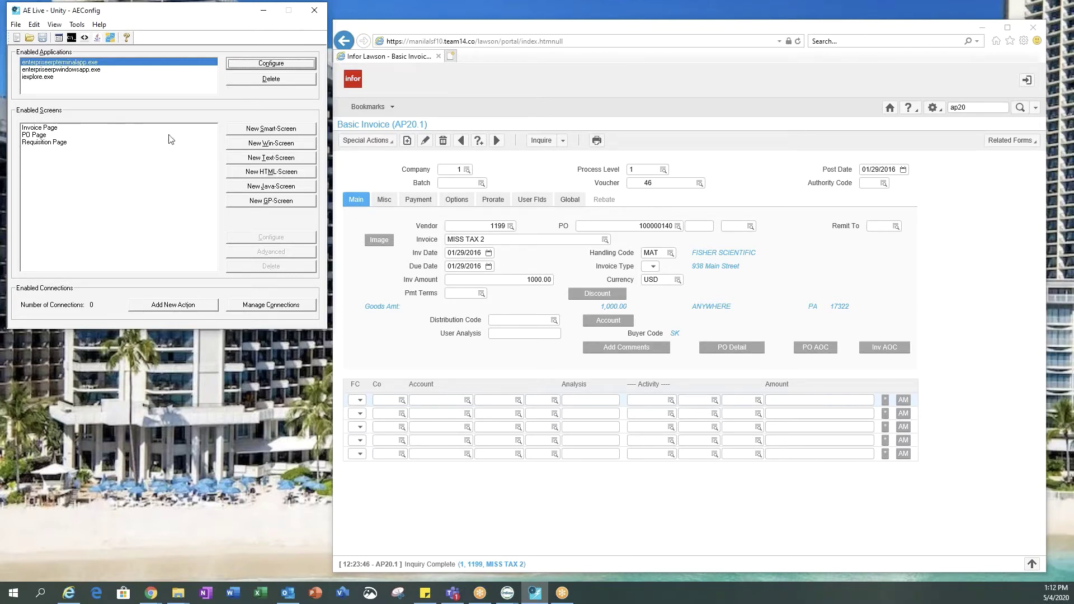
pyautogui.click(244, 173)
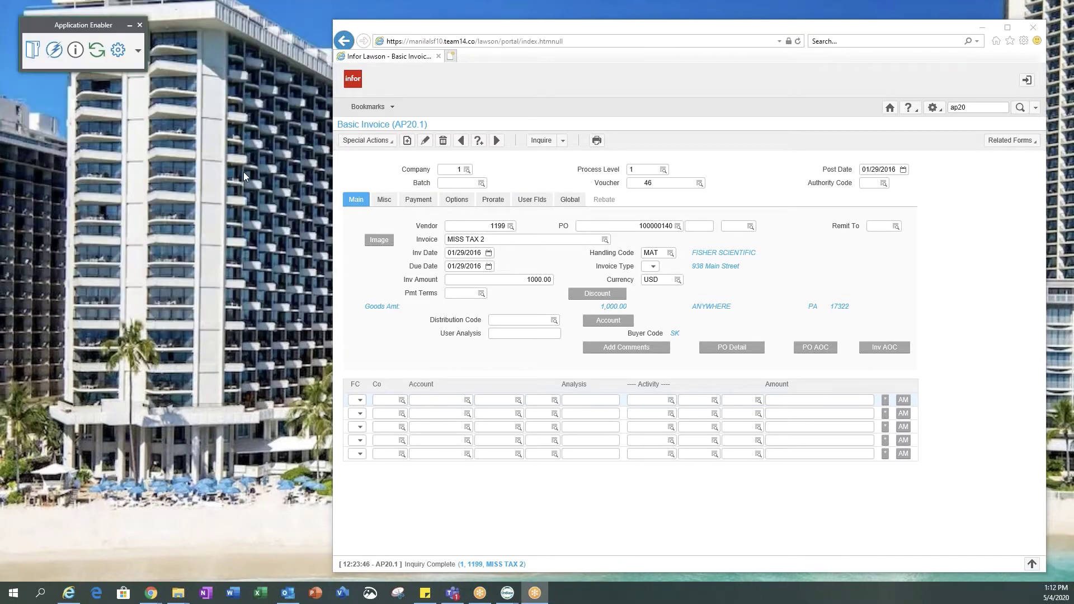
pyautogui.click(456, 85)
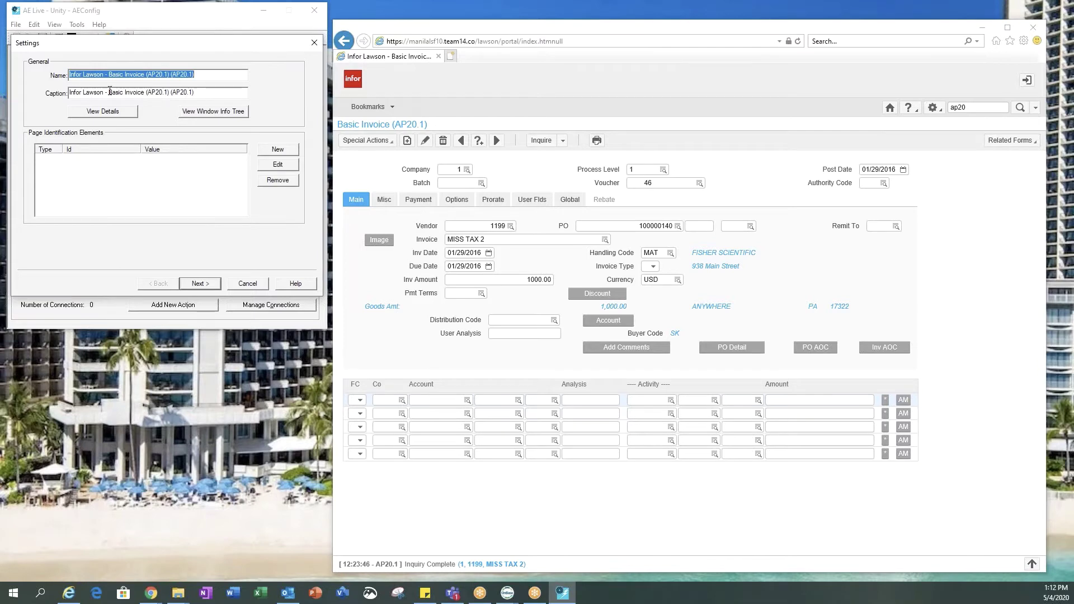
# - Identify the screen by its formTitle element, the Basic Invoice (AP20.1) title, and continue
pyautogui.click(267, 149)
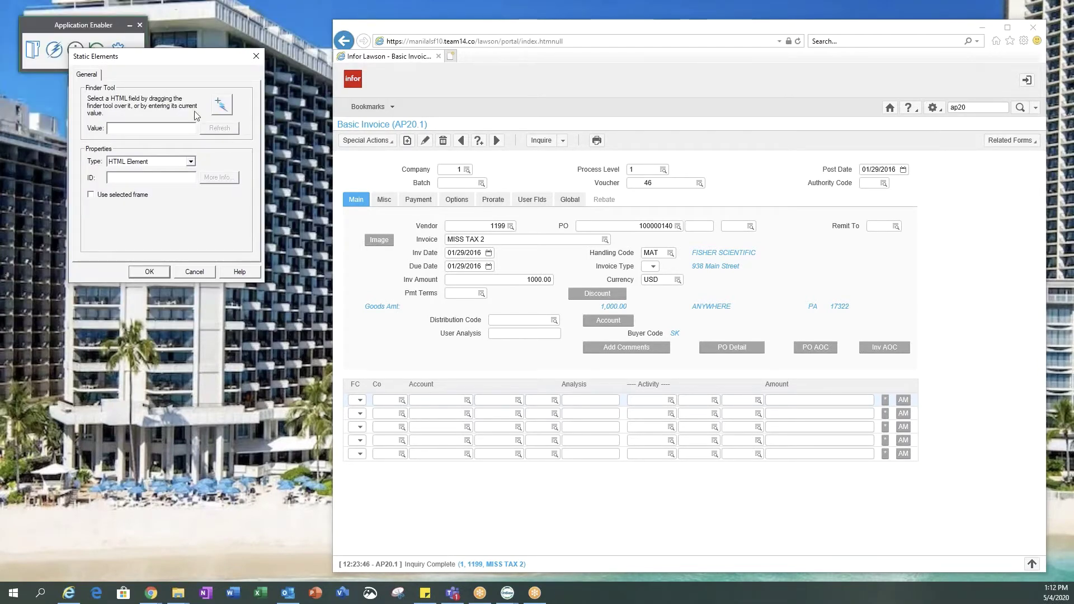
pyautogui.moveTo(217, 106); pyautogui.dragTo(398, 123)
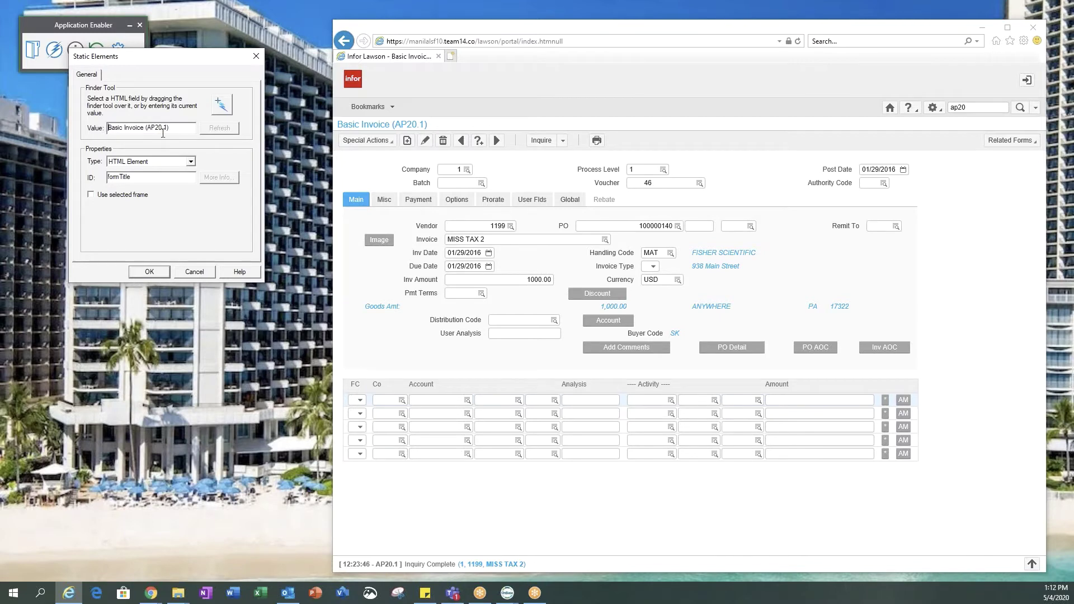
pyautogui.click(162, 274)
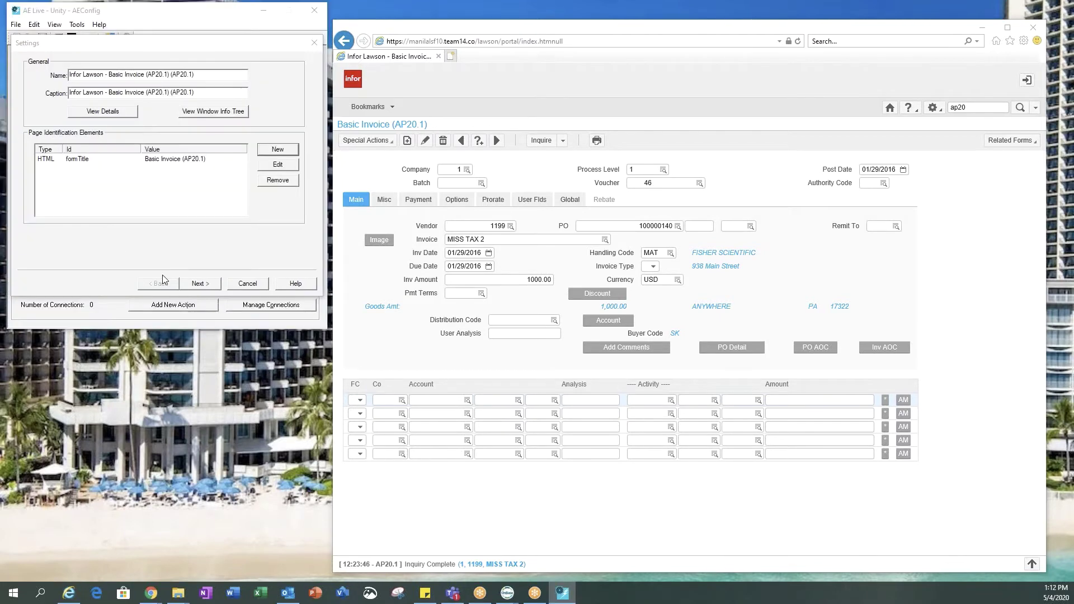
pyautogui.click(190, 285)
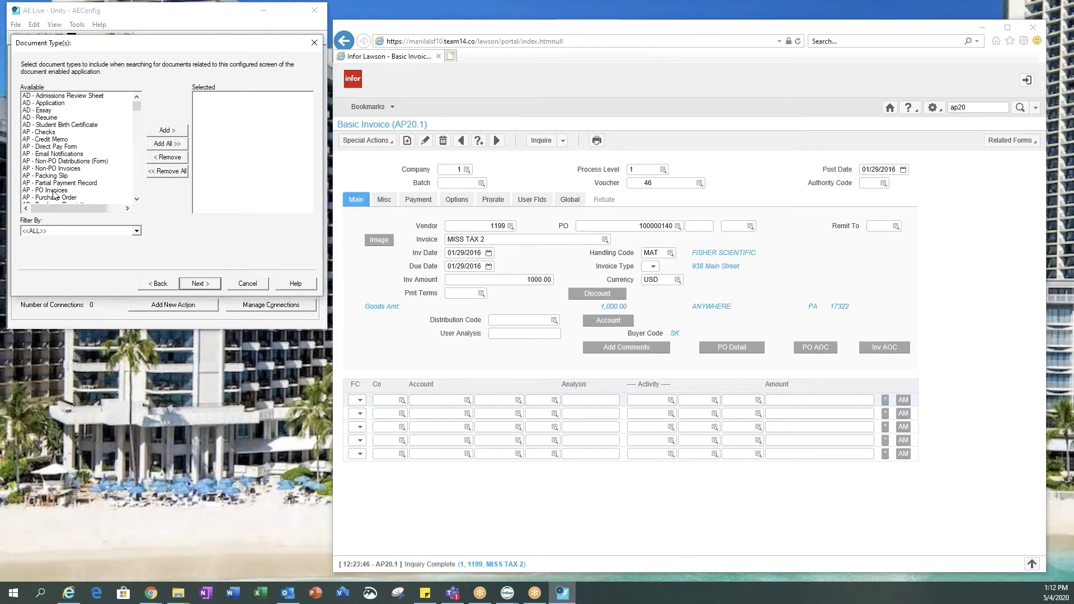
# - Add the AP - Non-PO Invoices and AP - PO Invoices document types, then continue to keyword types
pyautogui.click(57, 169)
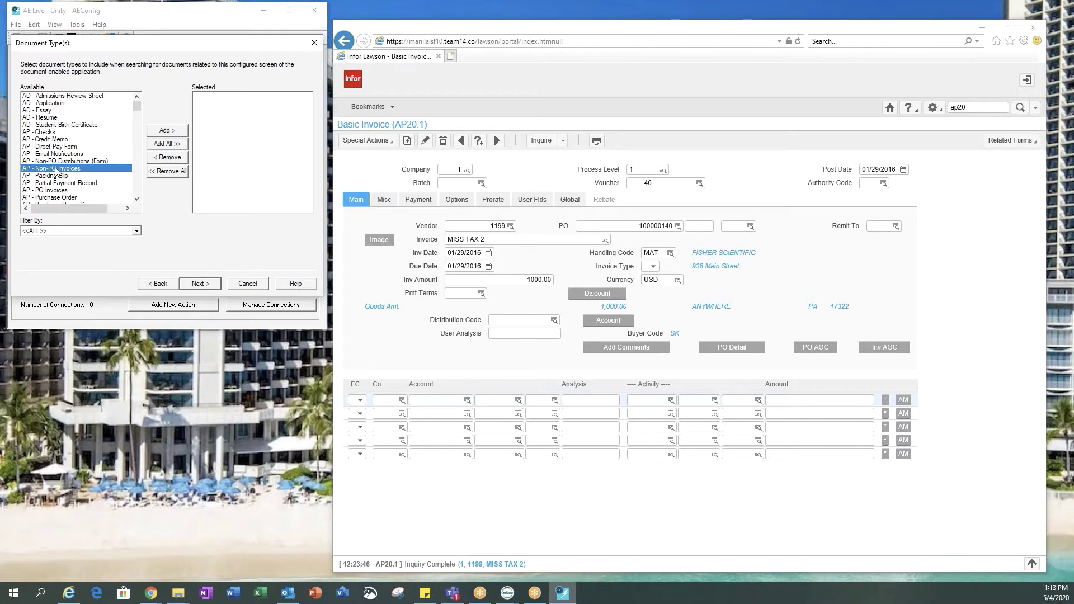
pyautogui.click(173, 131)
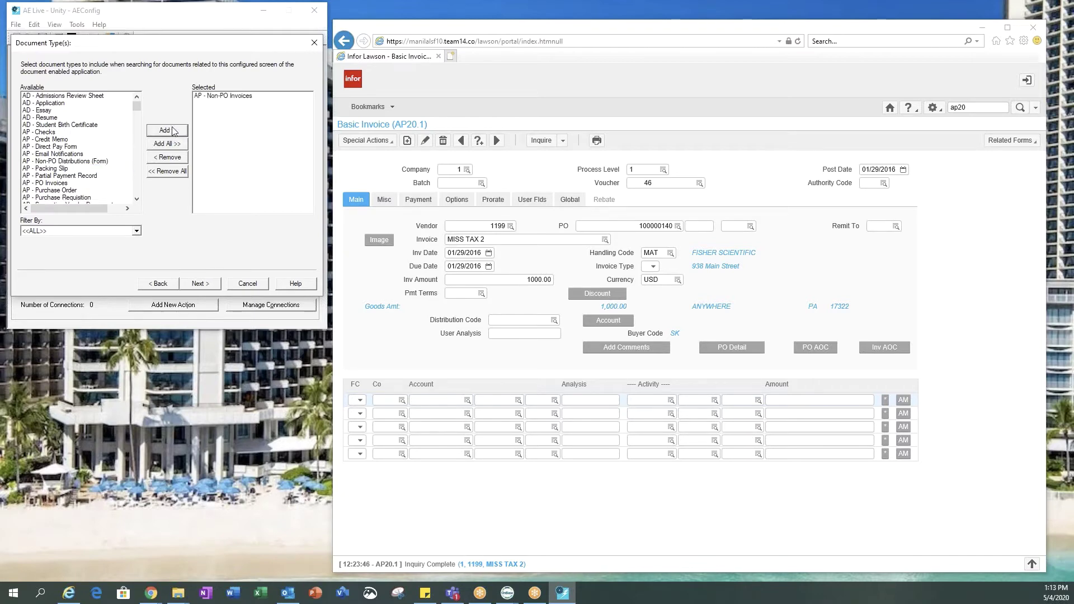
pyautogui.click(67, 185)
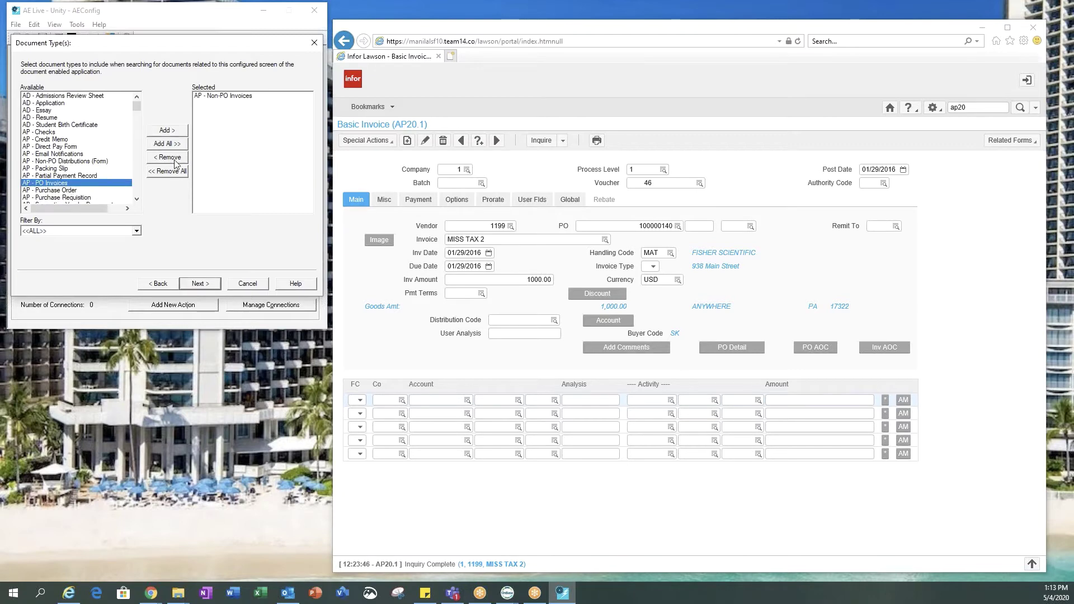
pyautogui.click(175, 132)
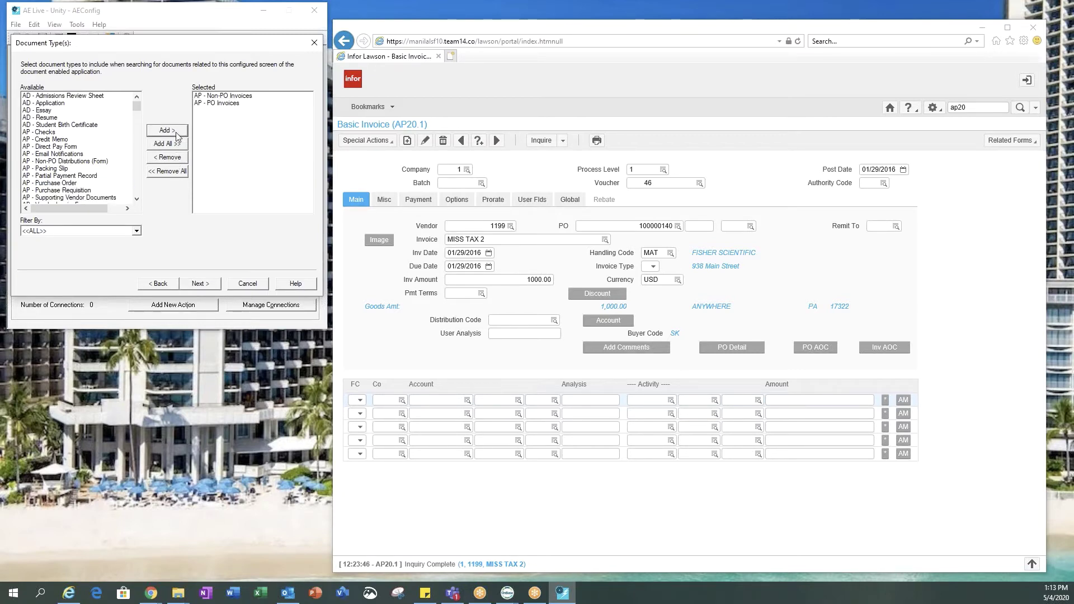
pyautogui.click(212, 285)
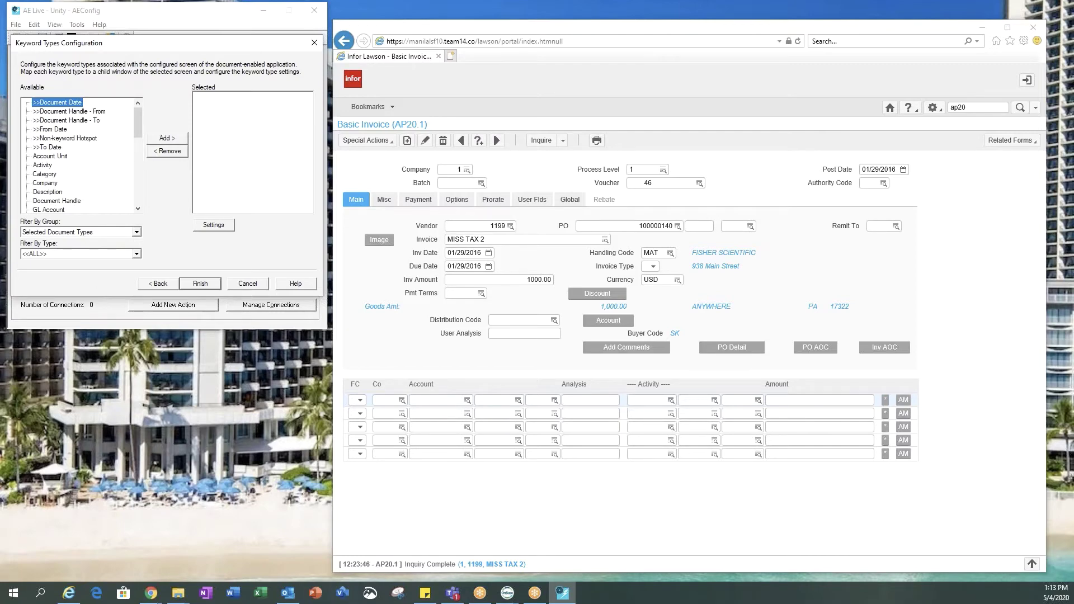
# - Map the Vendor ID keyword to the invoice's Vendor field after reviewing its strip, parse and append options
pyautogui.moveTo(137, 123); pyautogui.dragTo(138, 196)
pyautogui.click(46, 191)
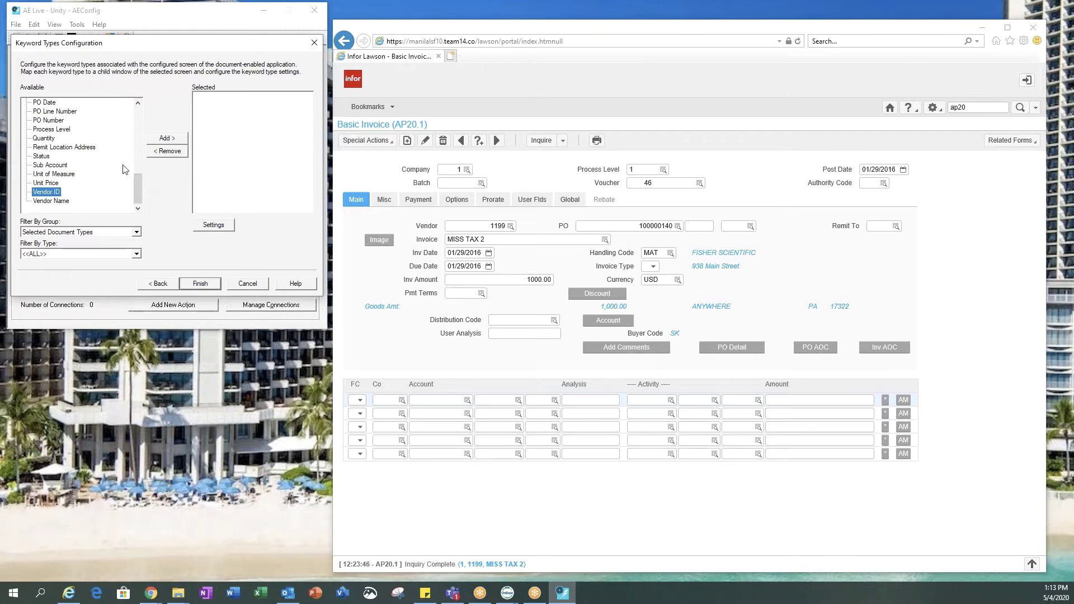
pyautogui.click(170, 141)
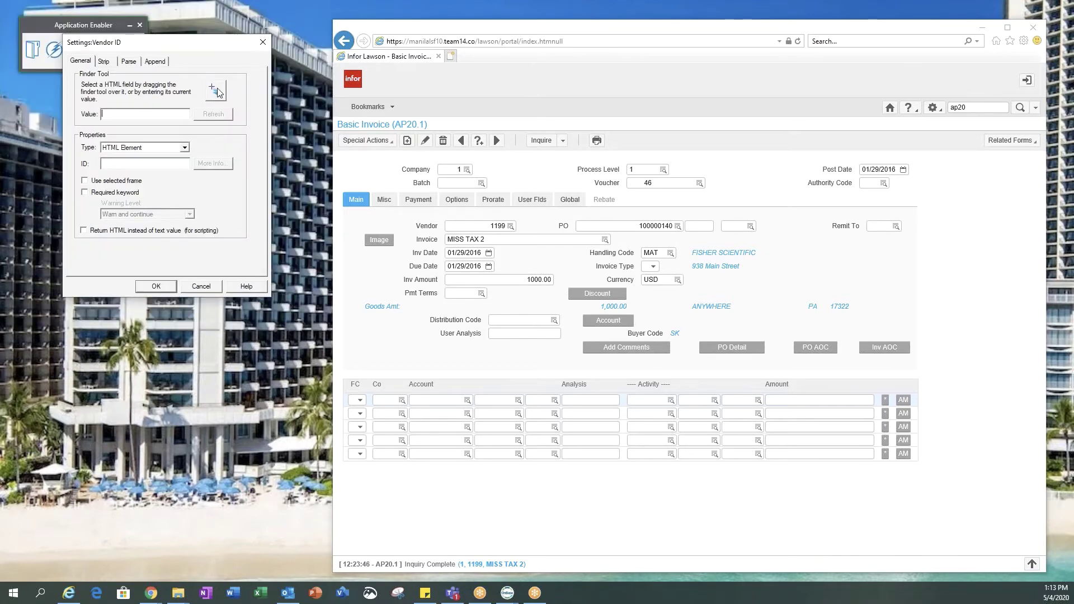
pyautogui.moveTo(220, 95); pyautogui.dragTo(497, 229)
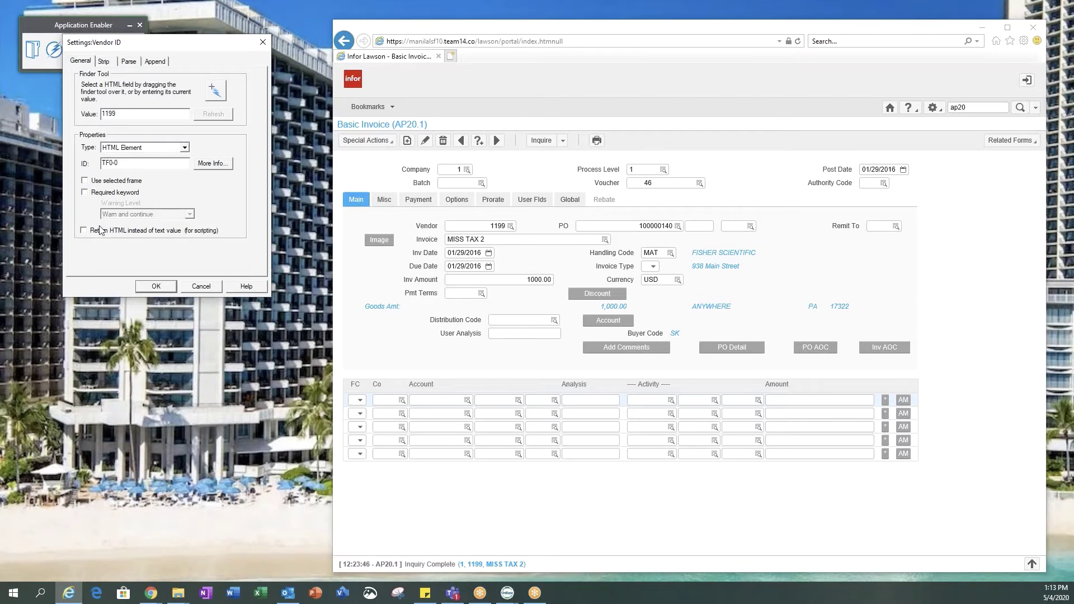
pyautogui.click(106, 64)
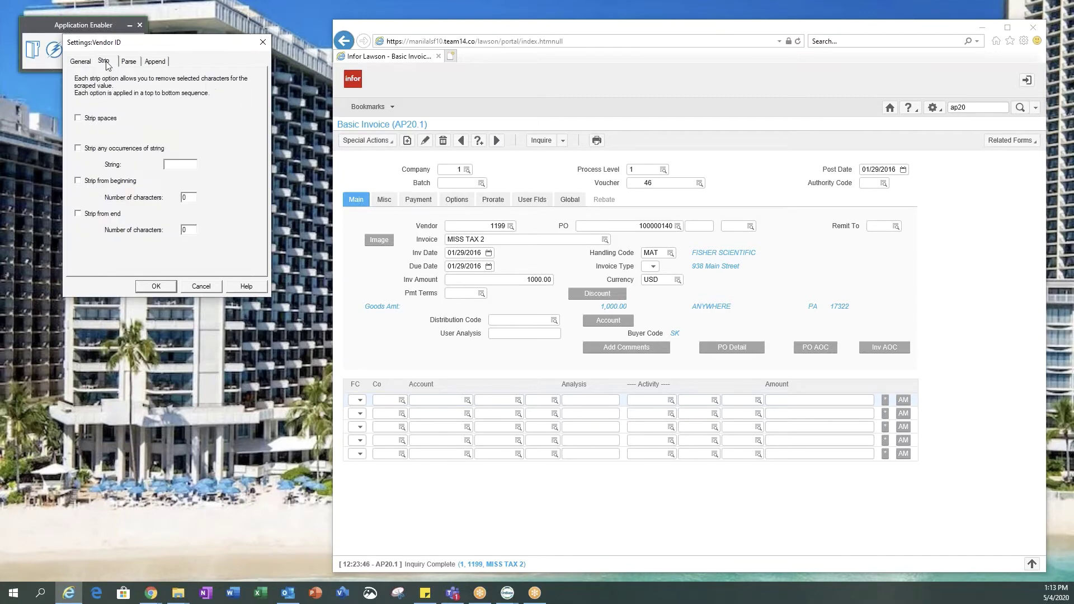
pyautogui.click(133, 65)
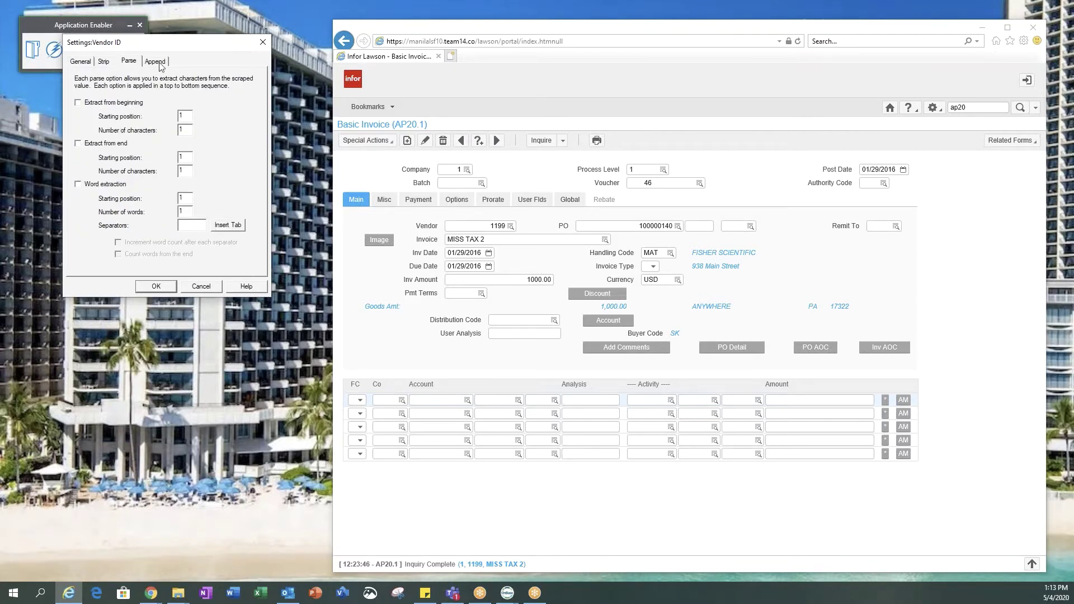
pyautogui.click(152, 64)
pyautogui.click(77, 63)
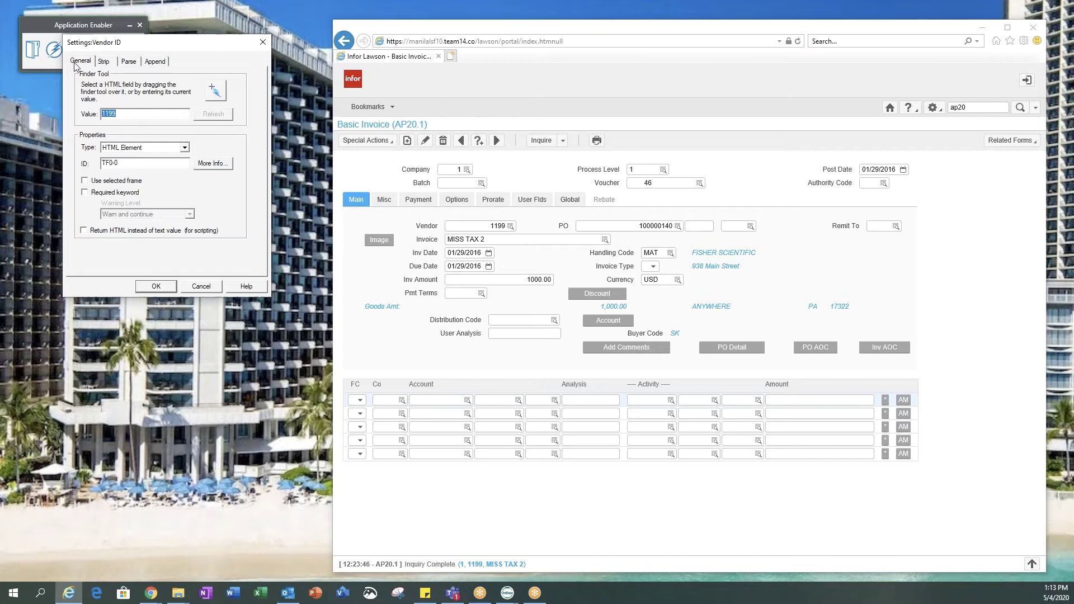
pyautogui.click(156, 286)
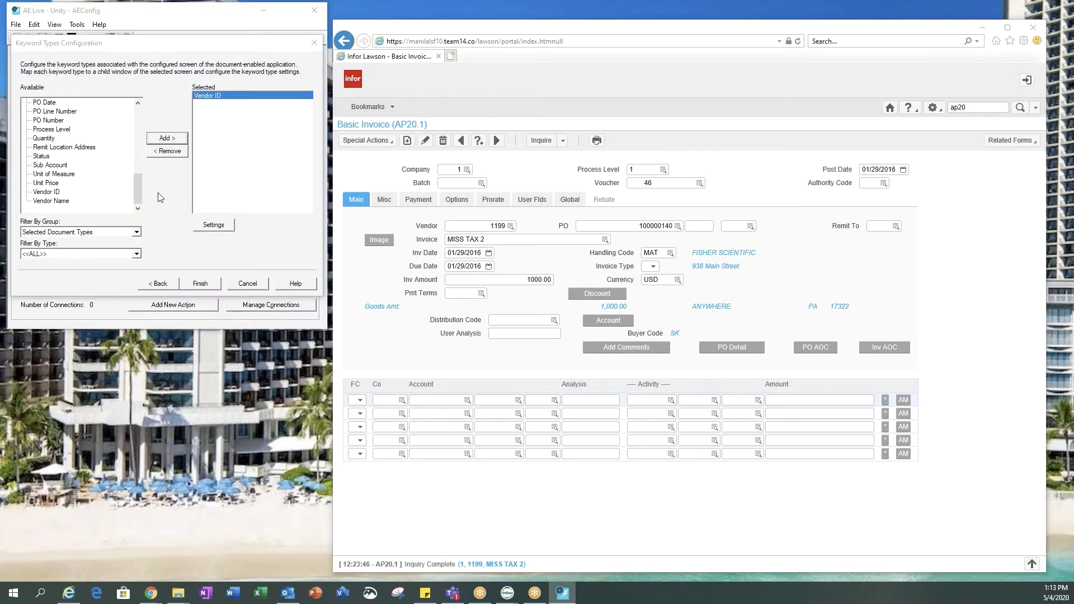
# - Map the PO Number keyword to the invoice's PO field
pyautogui.click(51, 120)
pyautogui.click(177, 140)
pyautogui.moveTo(216, 91); pyautogui.dragTo(646, 227)
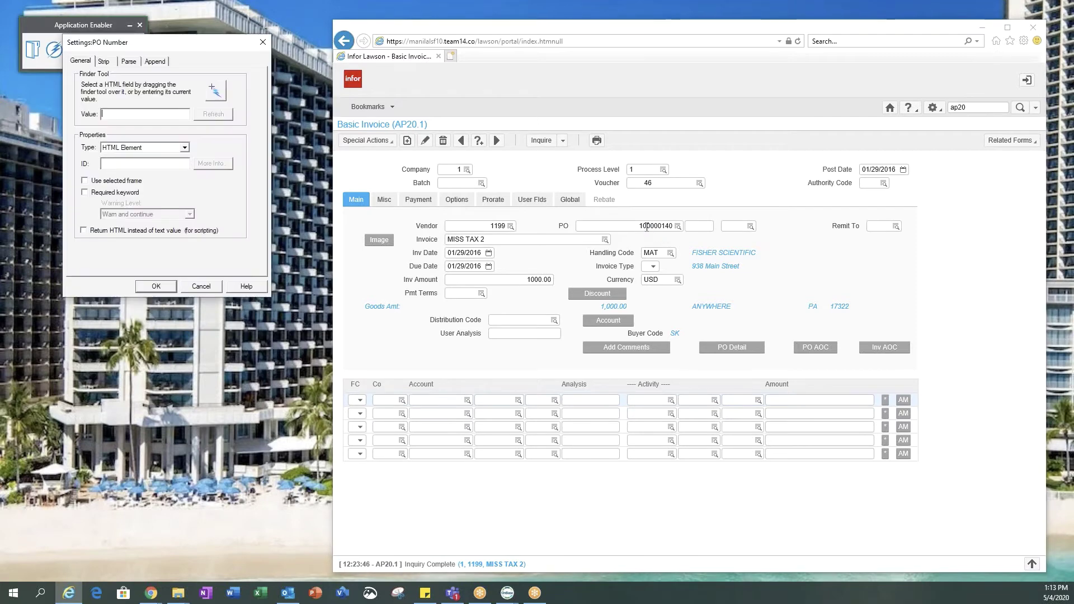
pyautogui.click(156, 286)
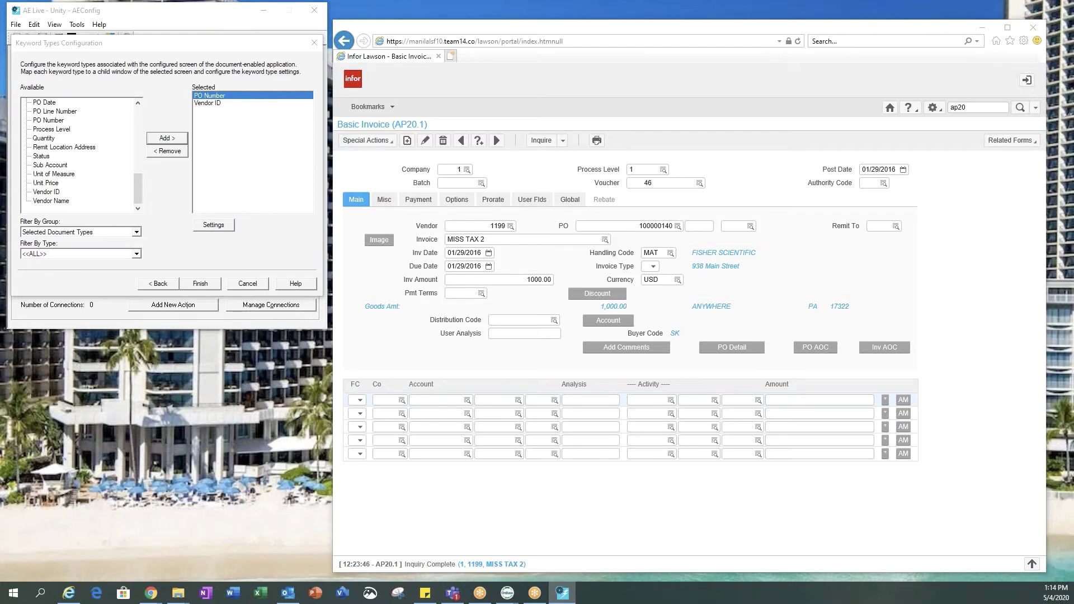
# - Finish the wizard, confirm overwriting the AP20.1 screen, and save the configuration
pyautogui.click(200, 283)
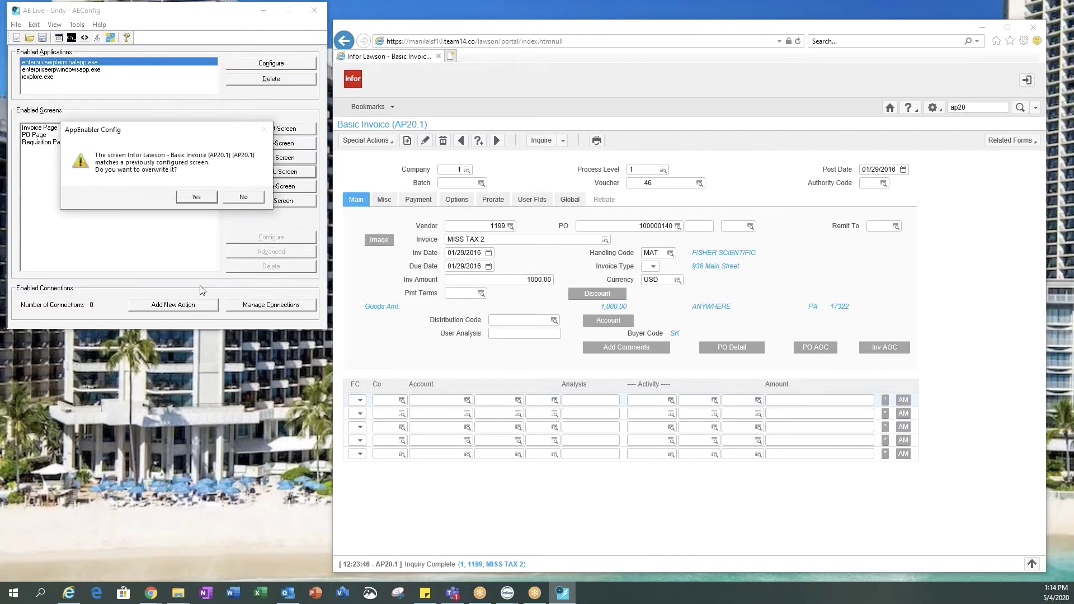
pyautogui.click(241, 199)
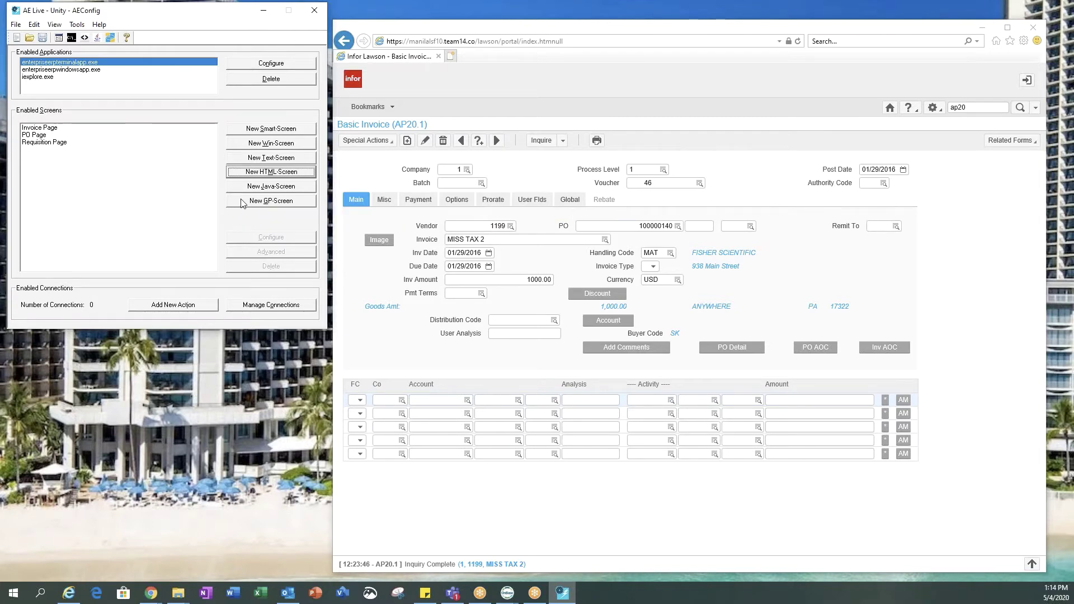
pyautogui.click(44, 38)
# - Reload the Application Enabler configuration file from its toolbar, then minimize the toolbar
pyautogui.moveTo(507, 593)
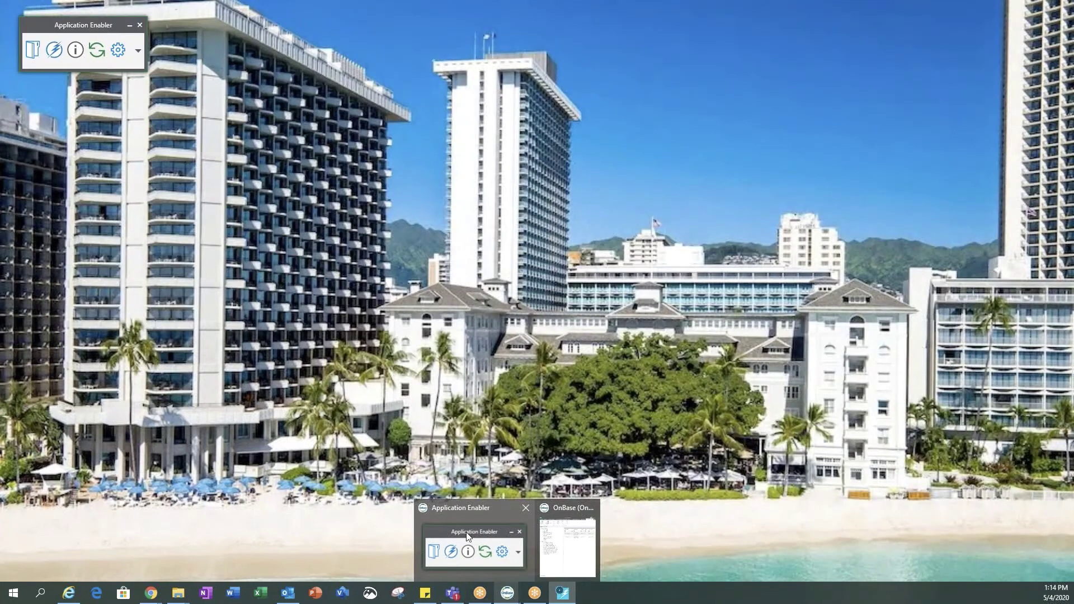
pyautogui.click(469, 538)
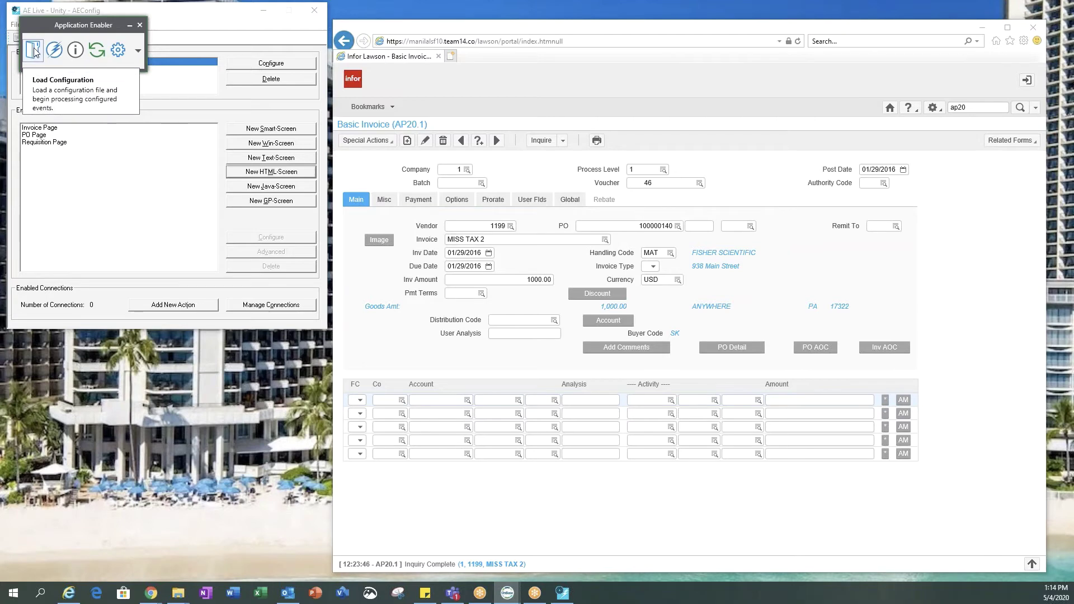
pyautogui.click(98, 50)
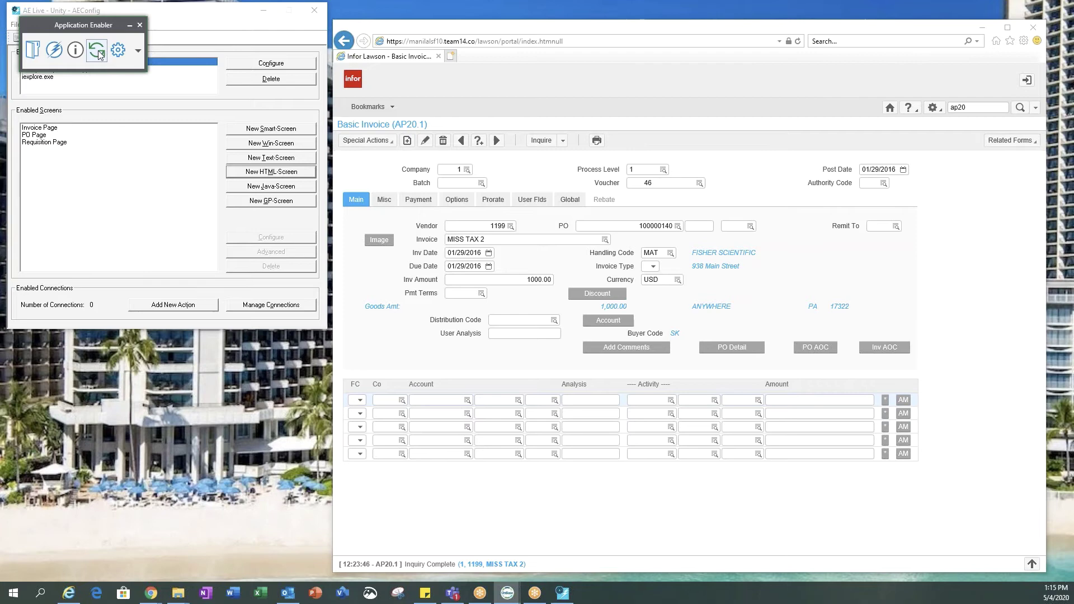
pyautogui.click(129, 26)
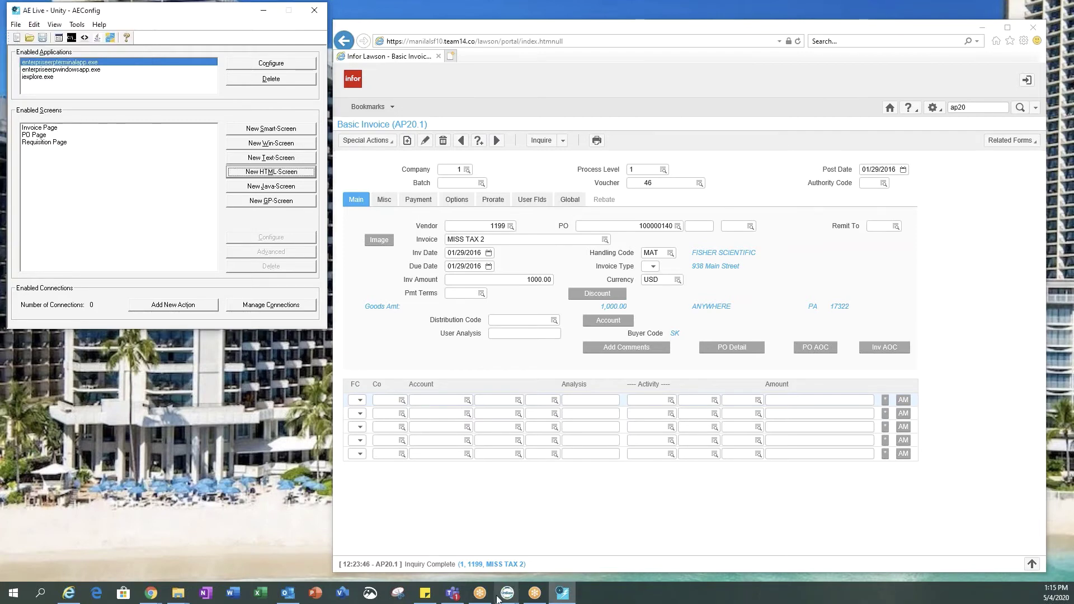
# - Run Index Documents on the first AP - Vendor Invoices batch in the OnBase client
pyautogui.moveTo(501, 594)
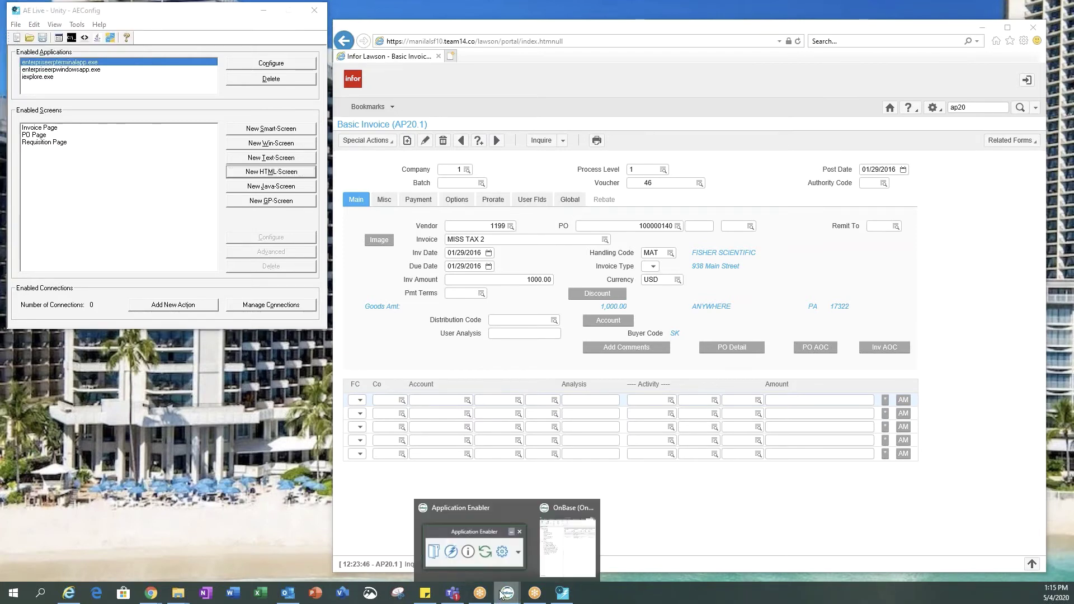
pyautogui.click(559, 550)
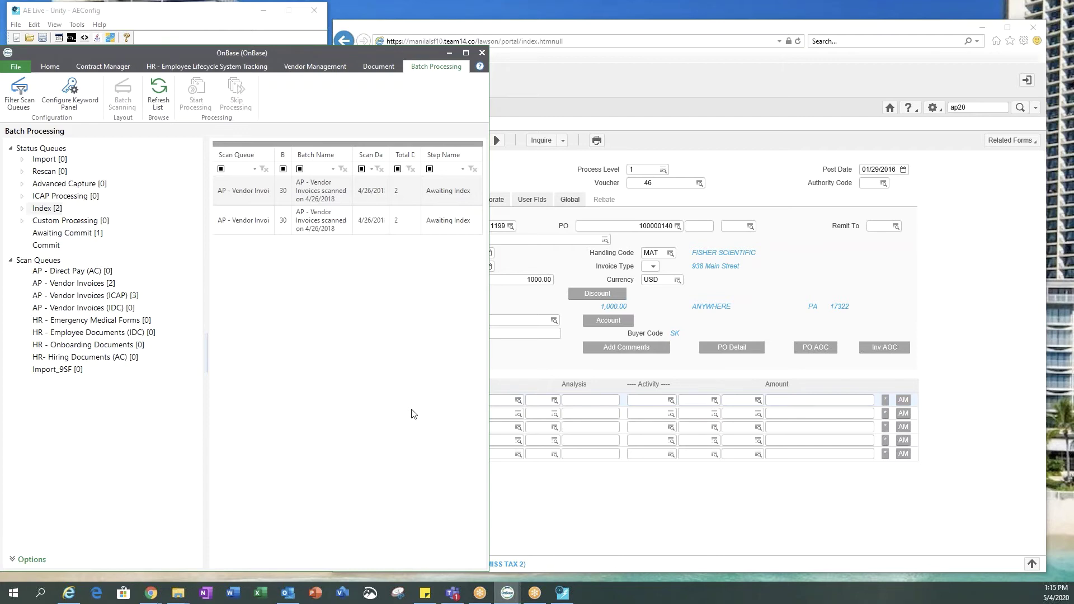
pyautogui.rightClick(256, 196)
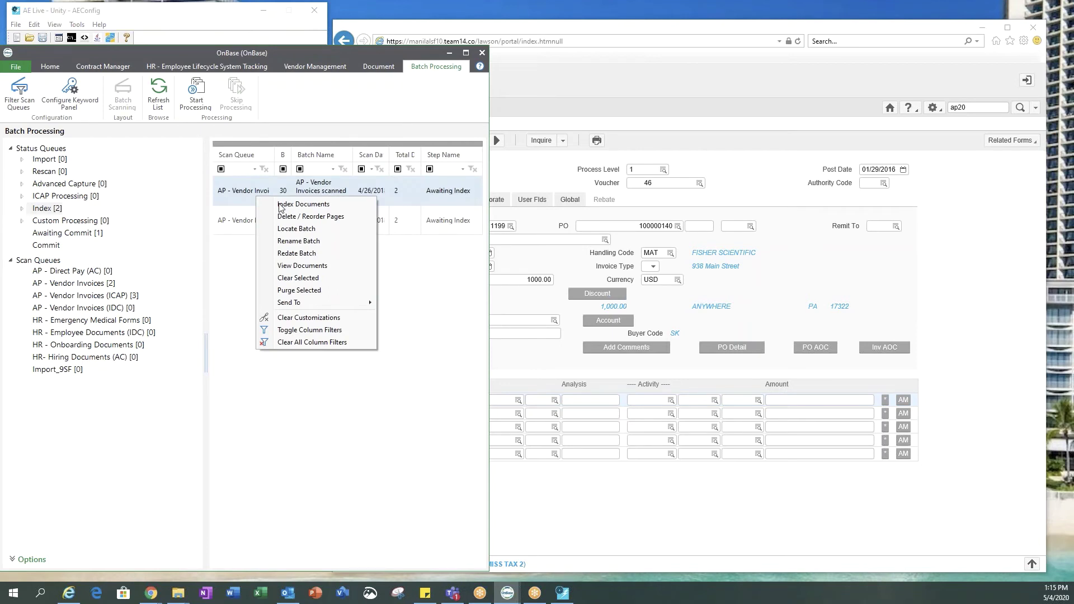
pyautogui.click(280, 206)
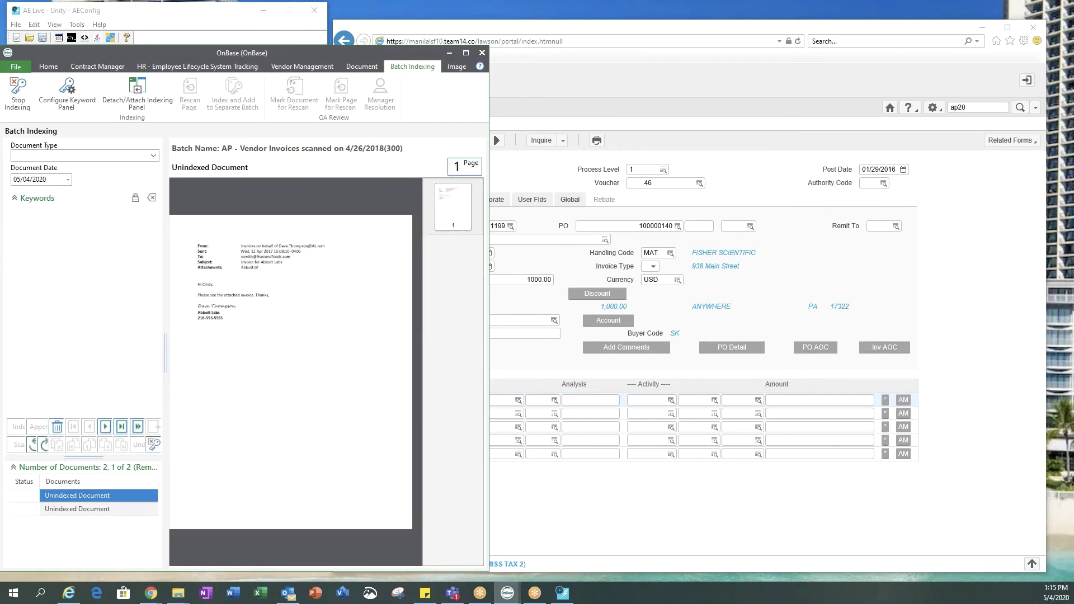
# - From the Lawson Basic Invoice screen, choose AP - PO Invoices as the document type
pyautogui.click(525, 180)
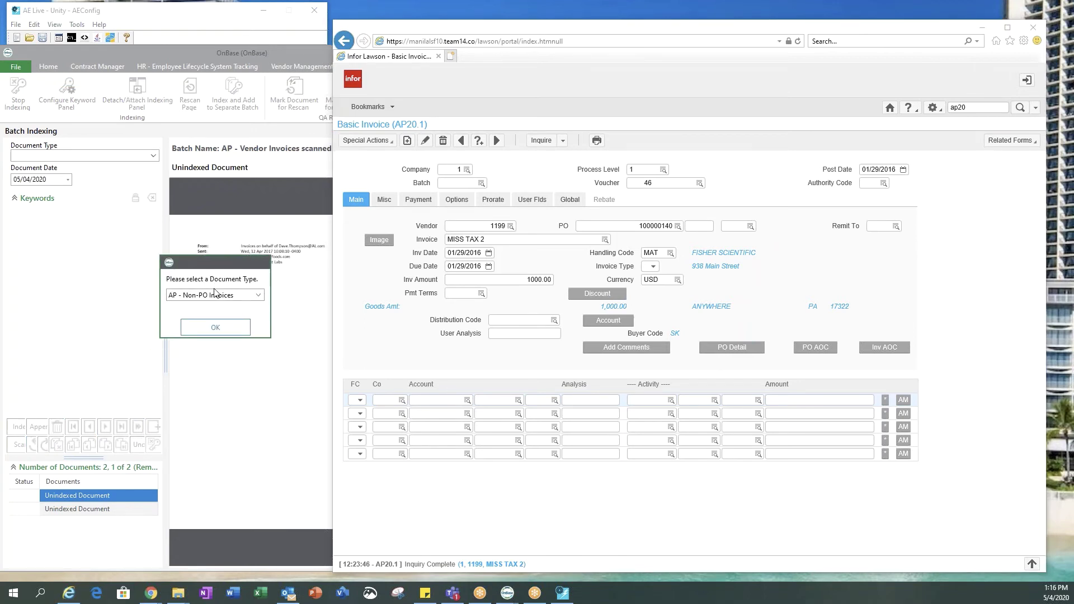
pyautogui.click(259, 297)
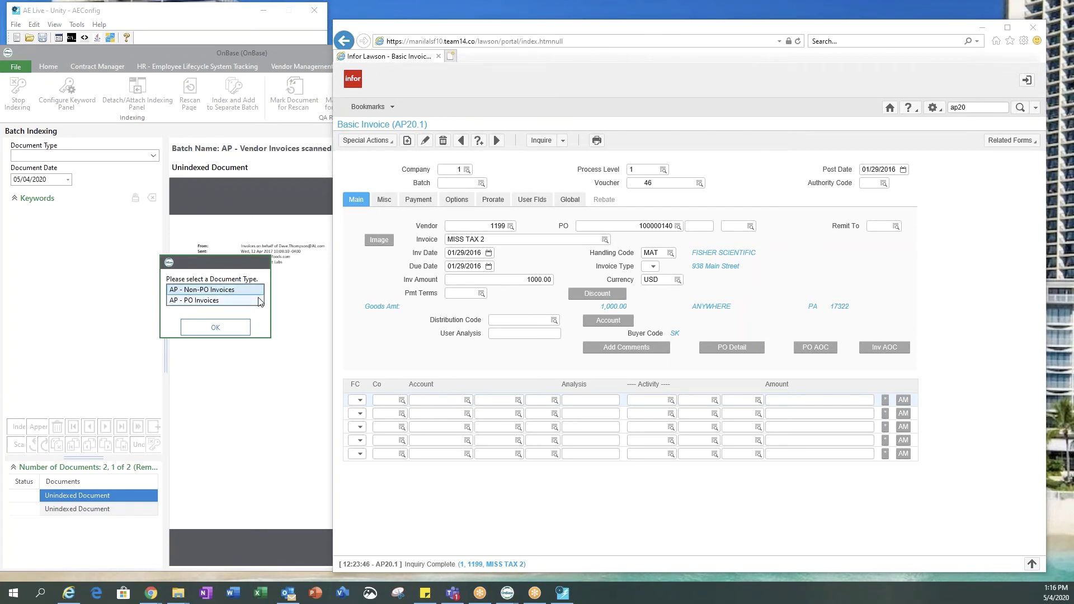
pyautogui.click(215, 301)
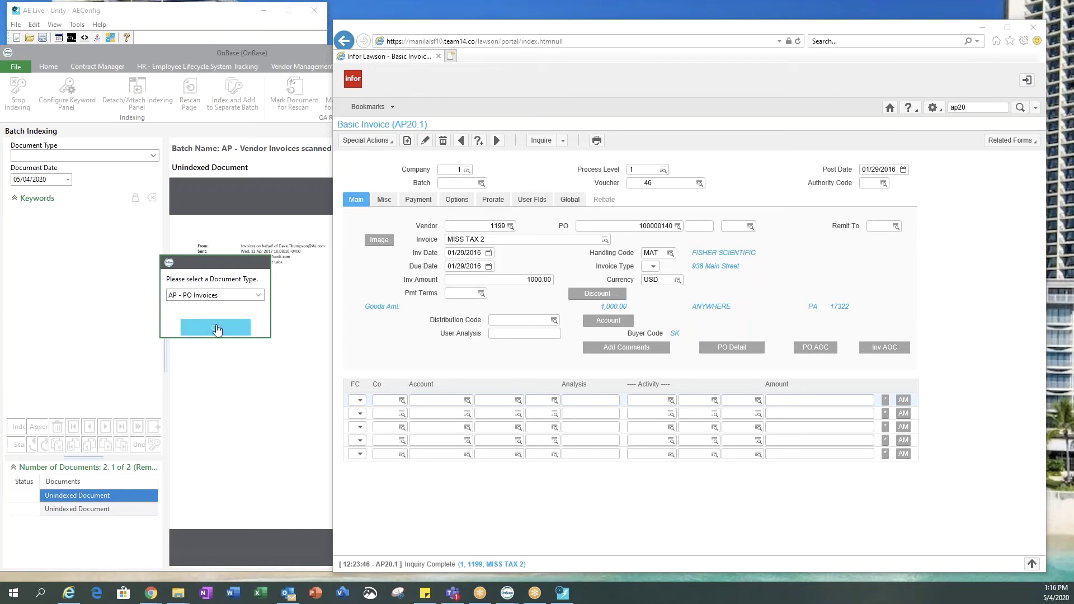
pyautogui.click(215, 327)
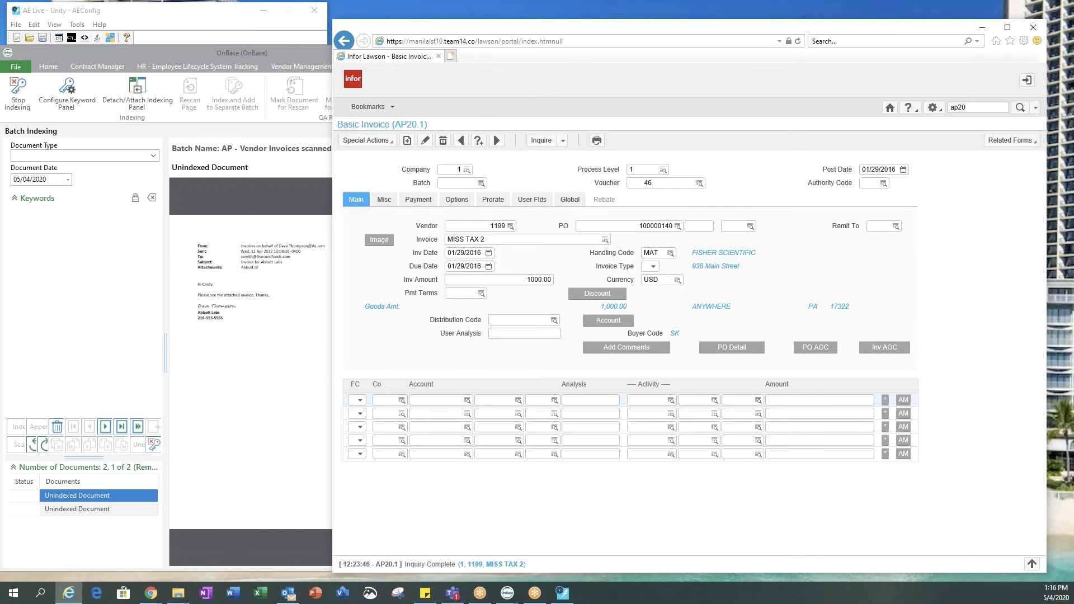
# - Pull the Lawson invoice keywords with Ctrl+Shift+Space and enter RPI as Vendor Name
pyautogui.click(160, 54)
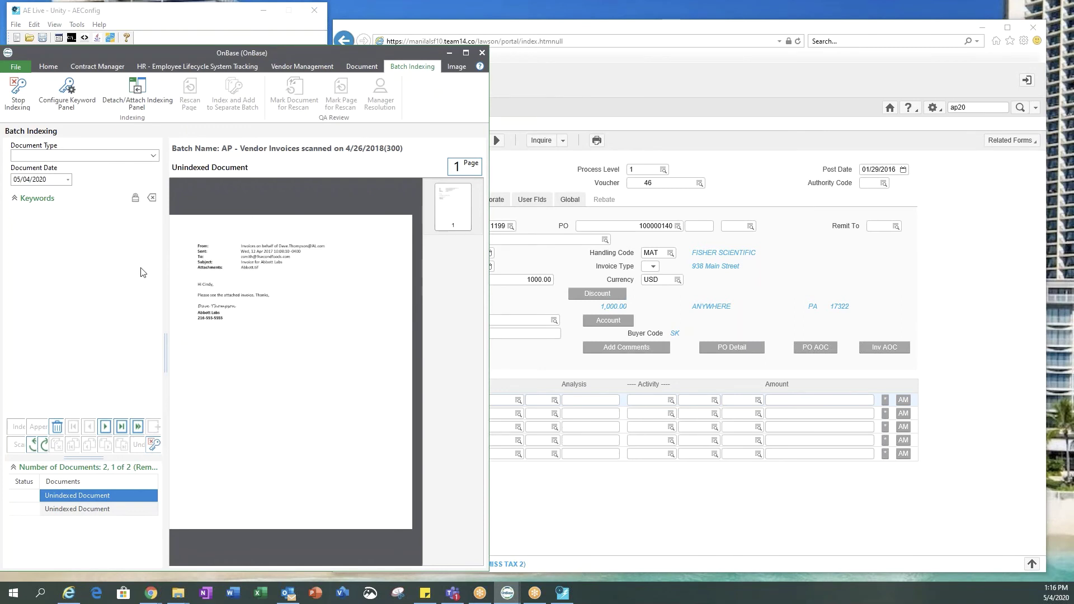
pyautogui.hotkey('ctrl', 'shift', 'space')
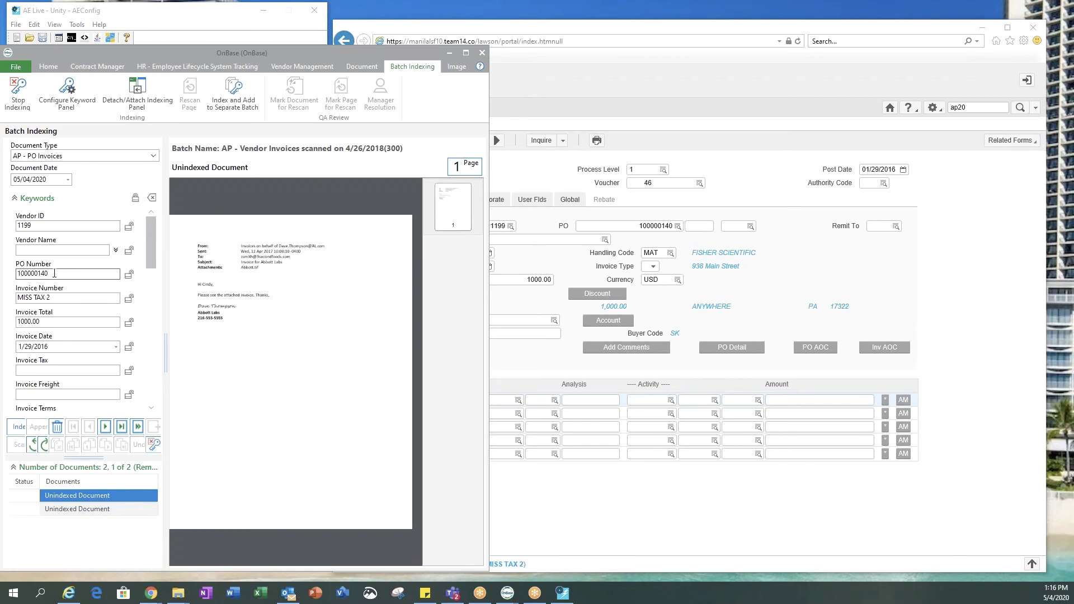
pyautogui.press('Tab')
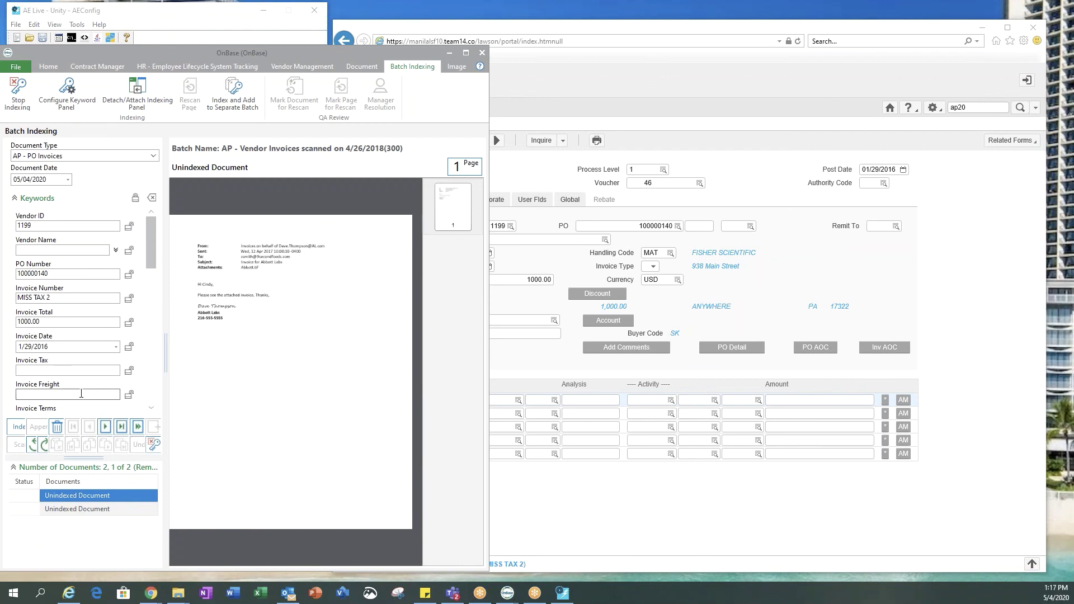
pyautogui.click(50, 250)
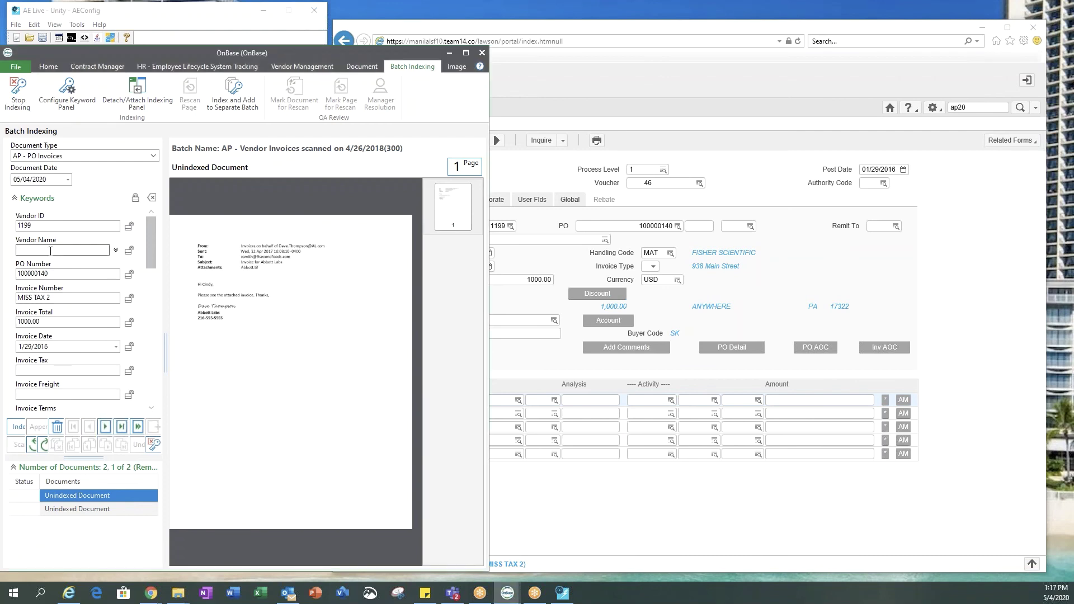
pyautogui.write('RPI')
# - Review the remaining keywords, including Invoice Tax, and index the document
pyautogui.click(81, 371)
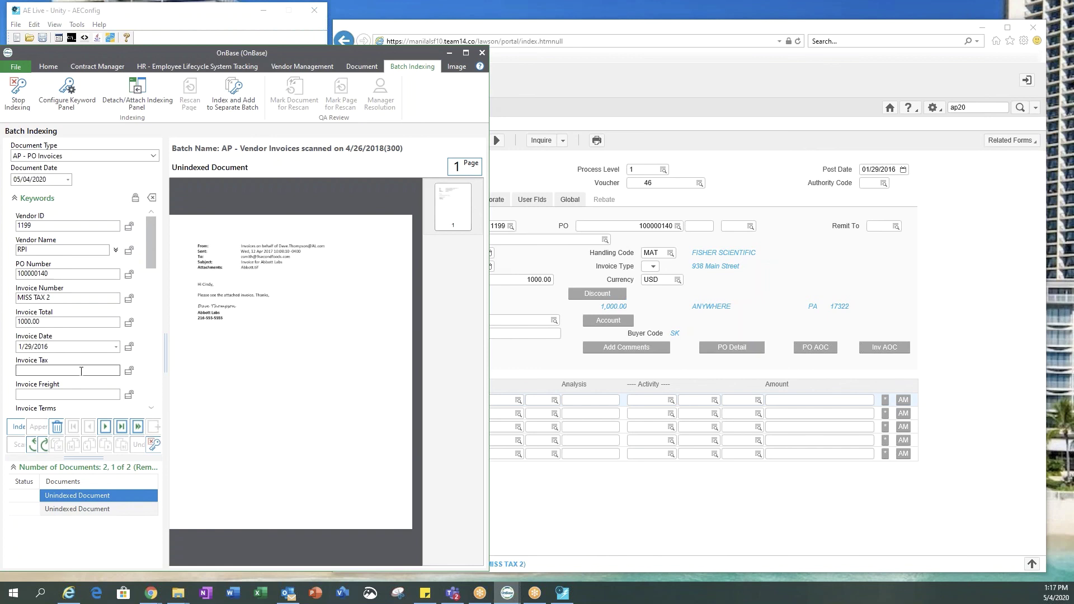
pyautogui.scroll(-1, 81, 371)
pyautogui.scroll(-2, 81, 370)
pyautogui.scroll(-4, 81, 371)
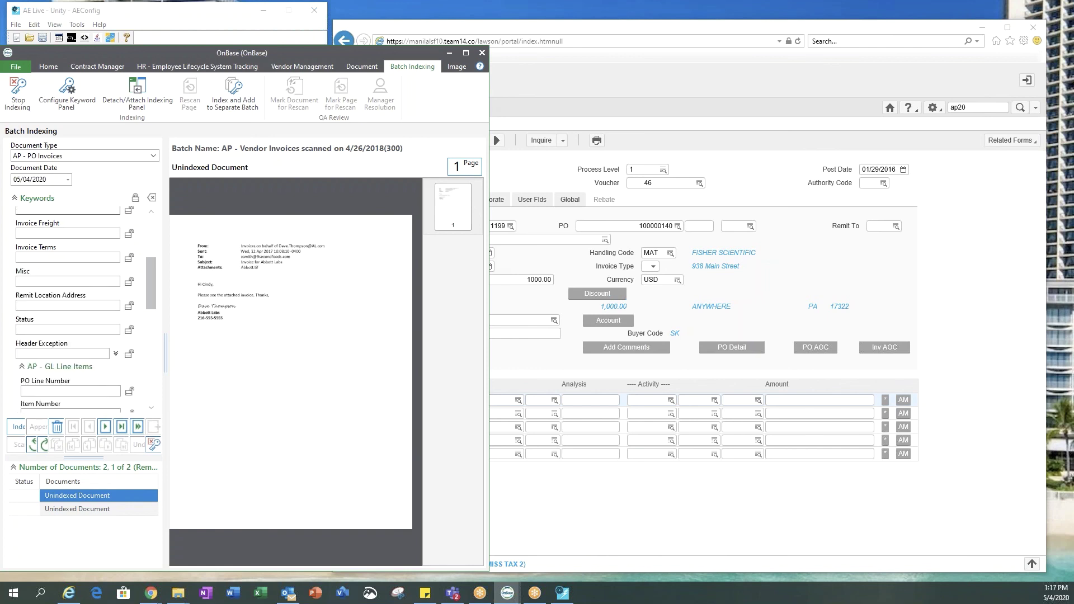
pyautogui.scroll(-2, 81, 371)
pyautogui.scroll(7, 81, 371)
pyautogui.scroll(2, 81, 371)
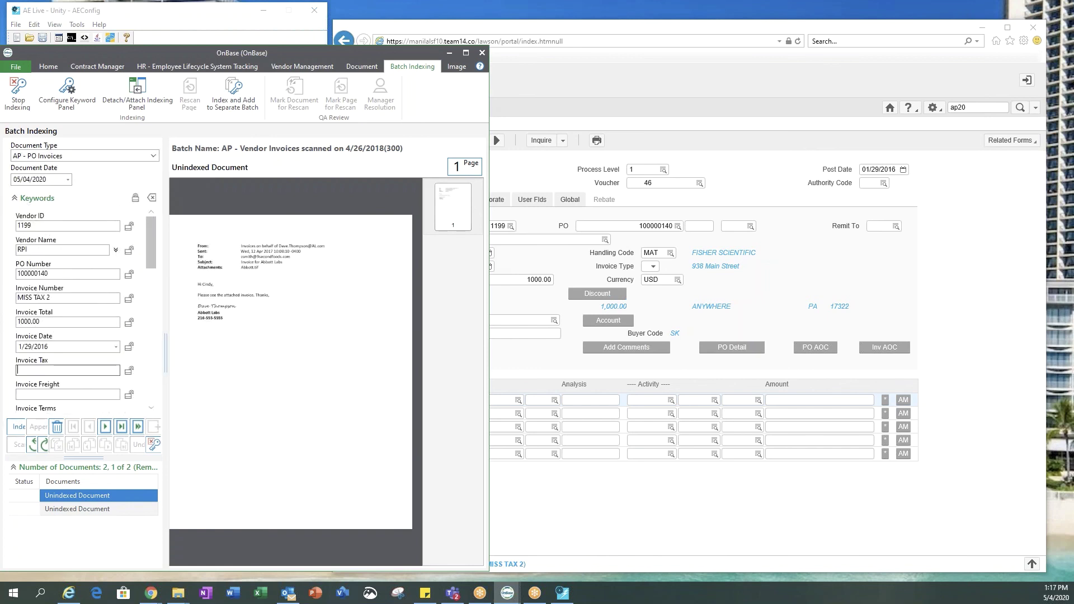
pyautogui.click(81, 371)
pyautogui.click(15, 427)
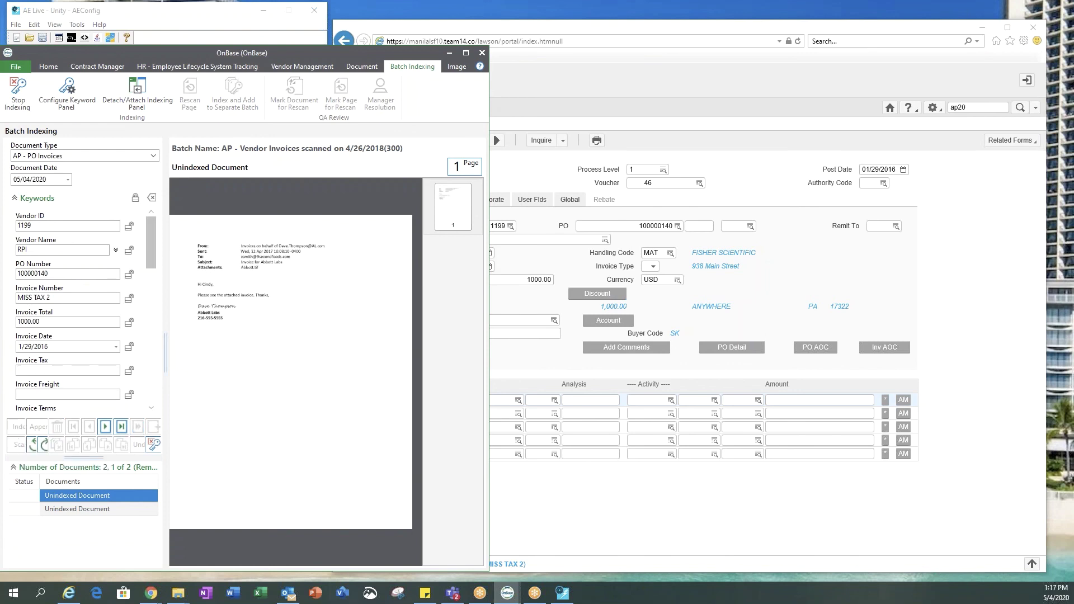